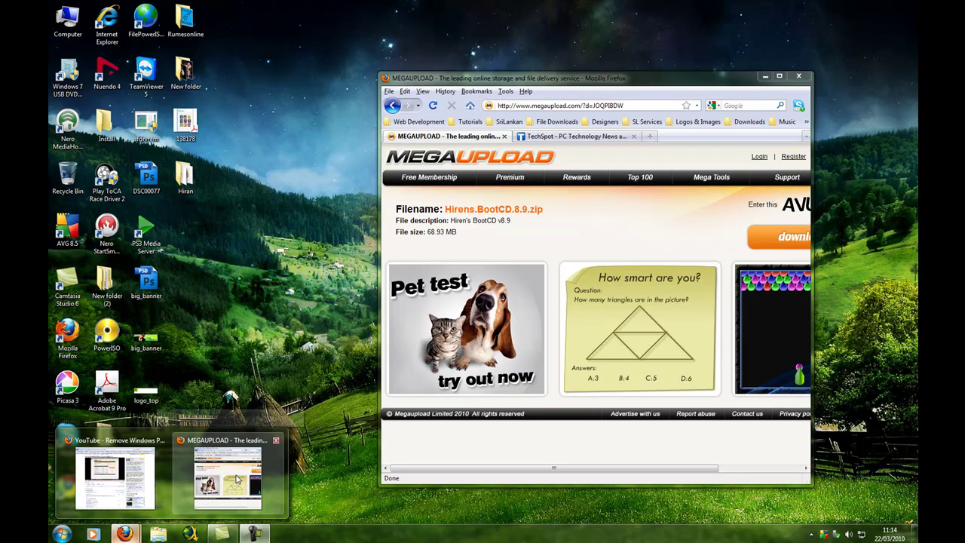
# Maximize the Hirens.BootCD.8.9.zip Megaupload page, highlight its file name, then switch to TechSpot
pyautogui.click(237, 479)
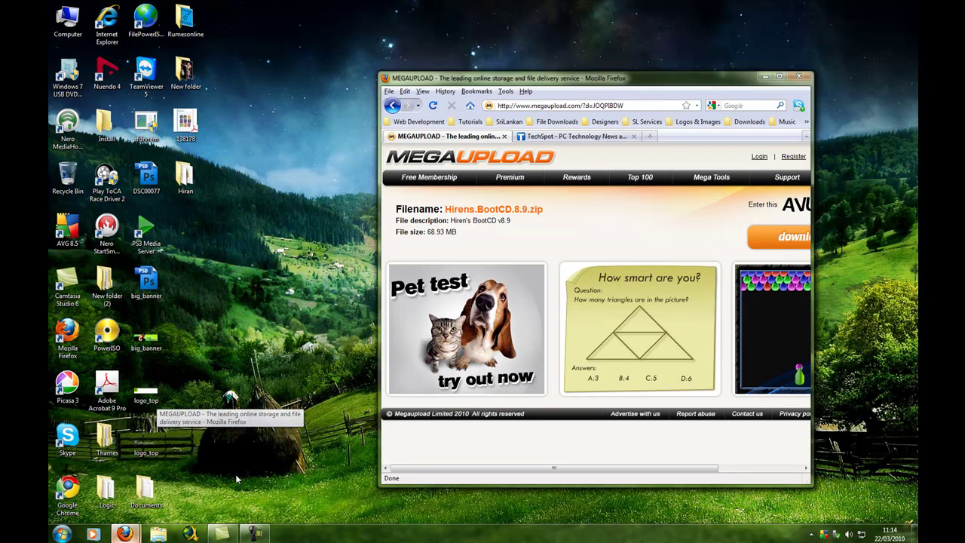
pyautogui.doubleClick(614, 78)
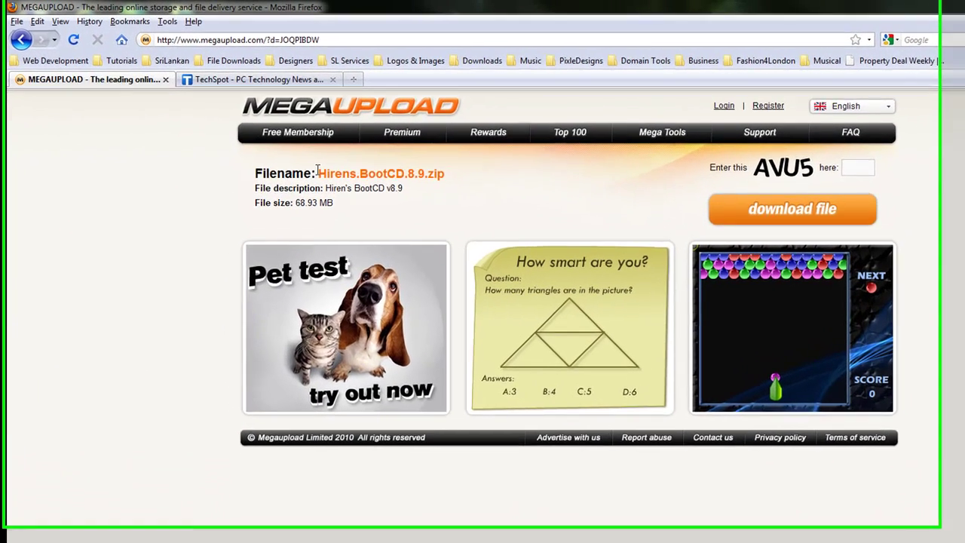
pyautogui.moveTo(311, 139); pyautogui.dragTo(394, 144)
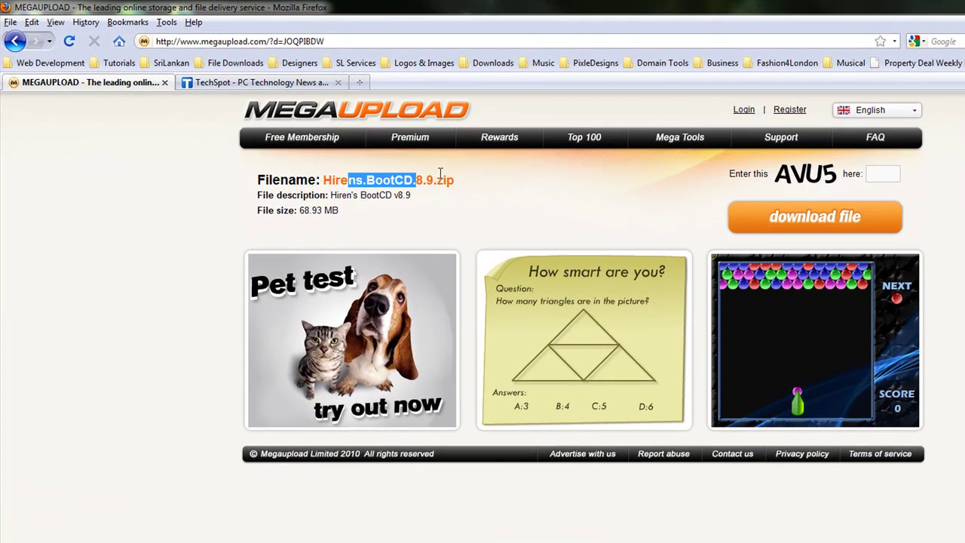
pyautogui.click(465, 189)
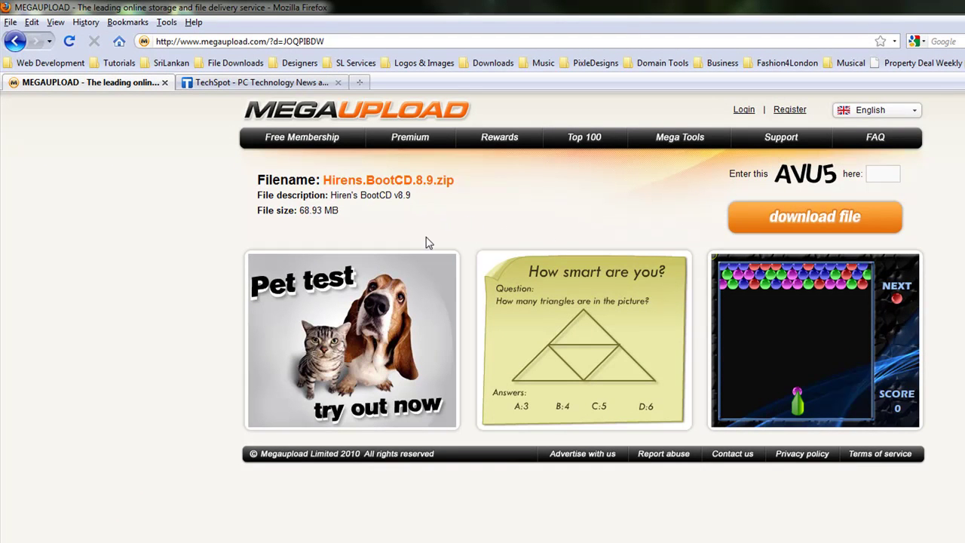
pyautogui.click(285, 84)
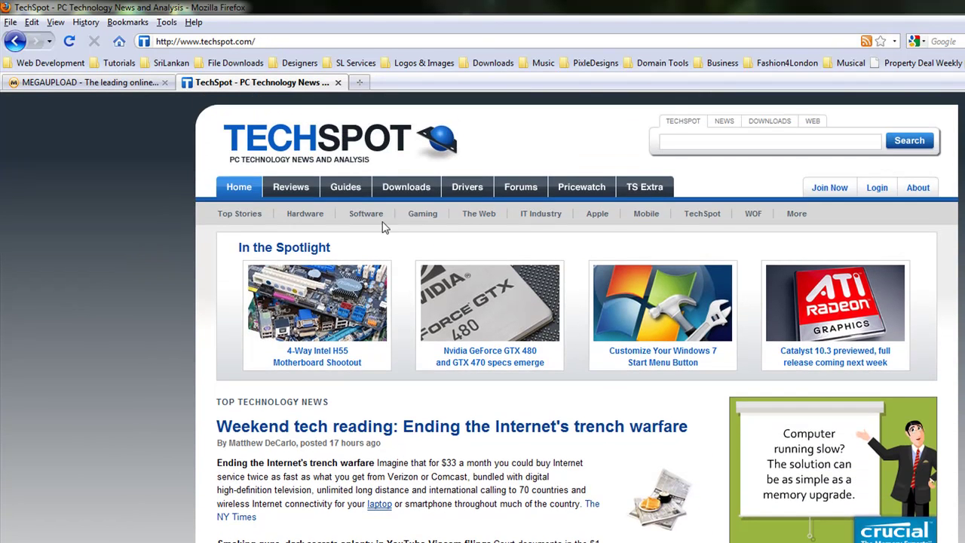
# From TechSpot Downloads, paste and load the ImgBurn 2.5.1.0 link, then dismiss the installer prompt
pyautogui.click(406, 187)
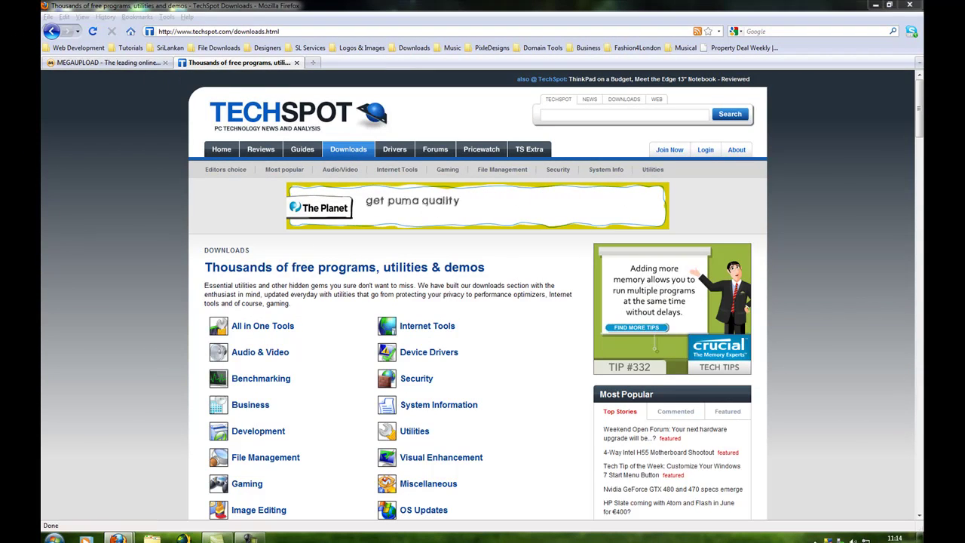
pyautogui.click(229, 31)
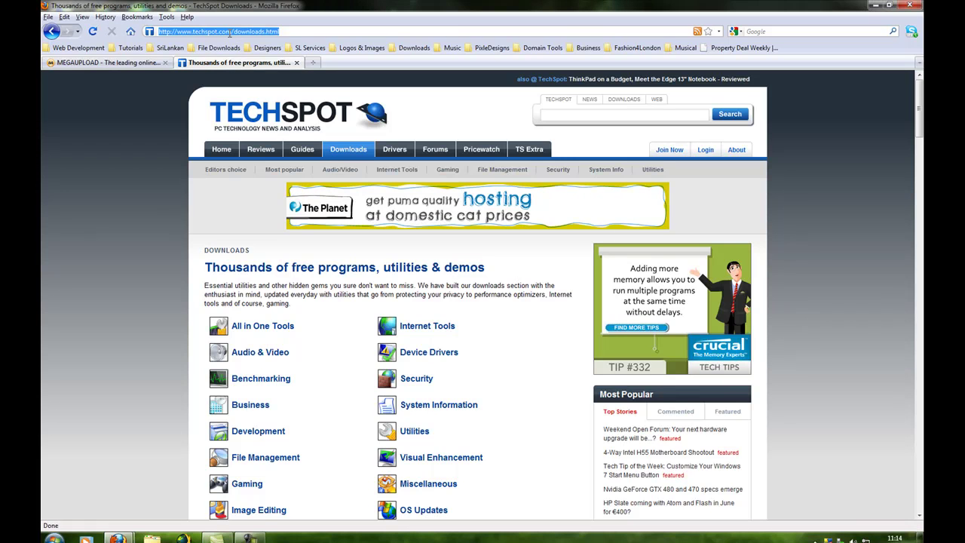
pyautogui.rightClick(229, 31)
pyautogui.click(254, 88)
pyautogui.press('Return')
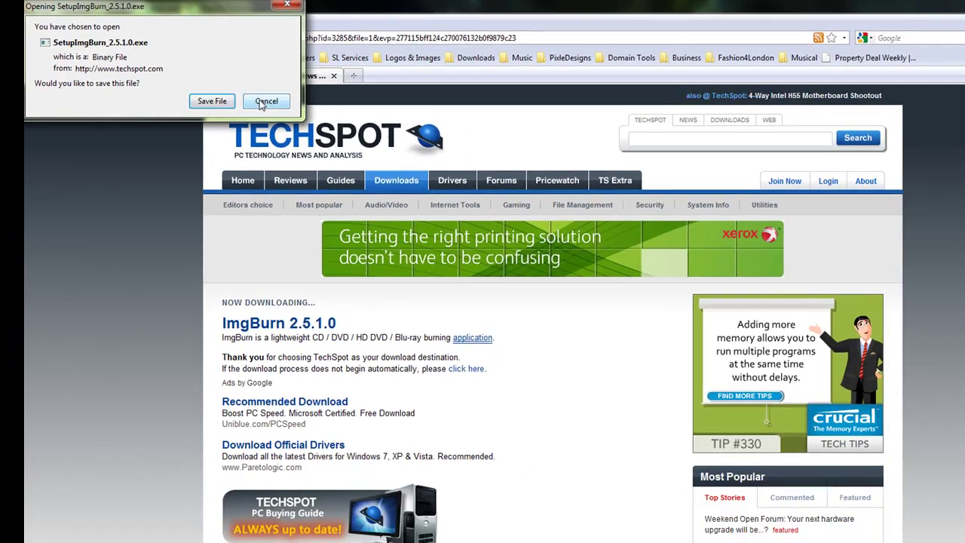
pyautogui.click(287, 119)
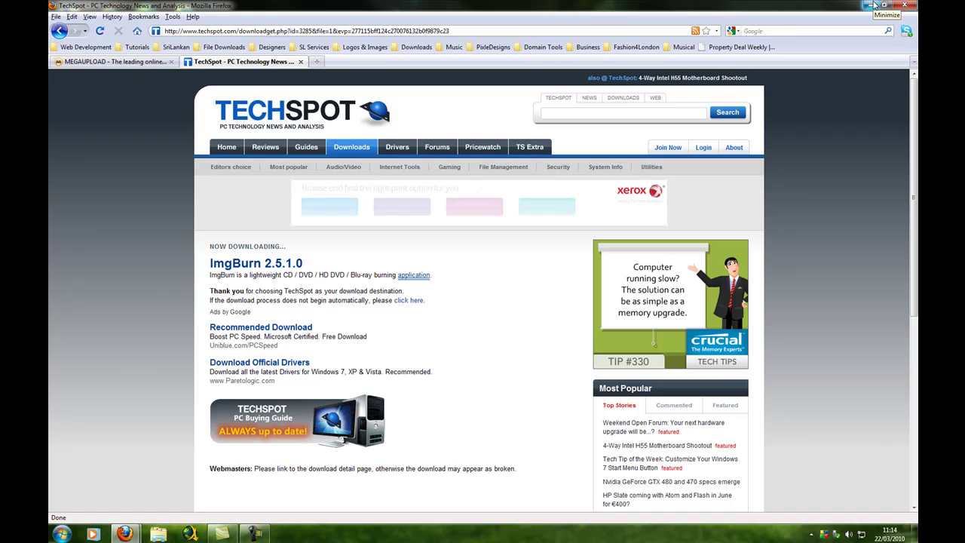
# Restore Firefox and save the SetupImgBurn_2.5.1.0.exe installer download again
pyautogui.click(872, 5)
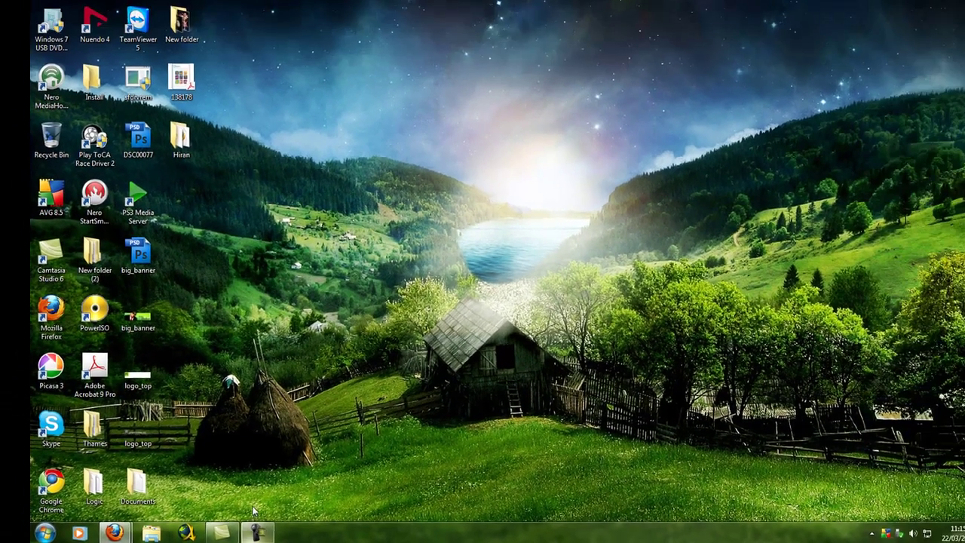
pyautogui.moveTo(125, 533)
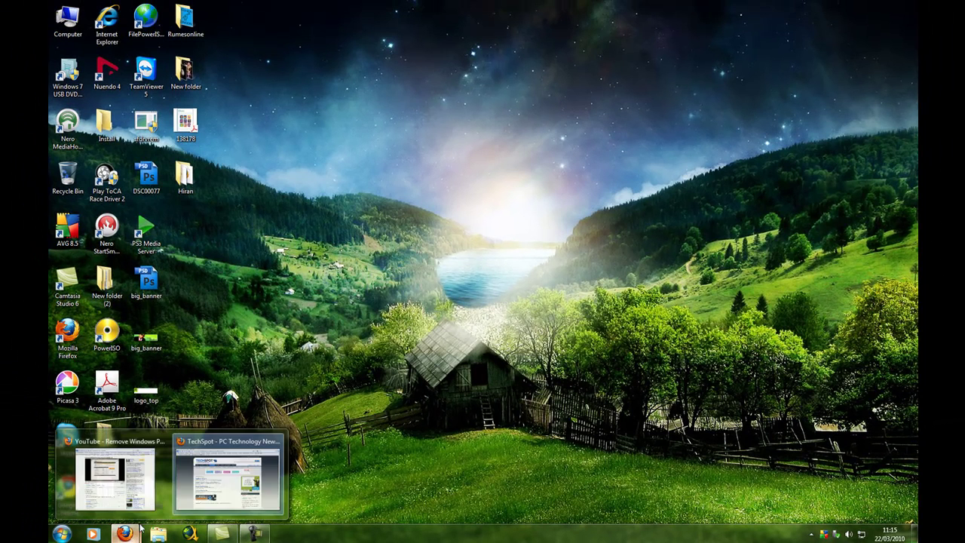
pyautogui.click(226, 476)
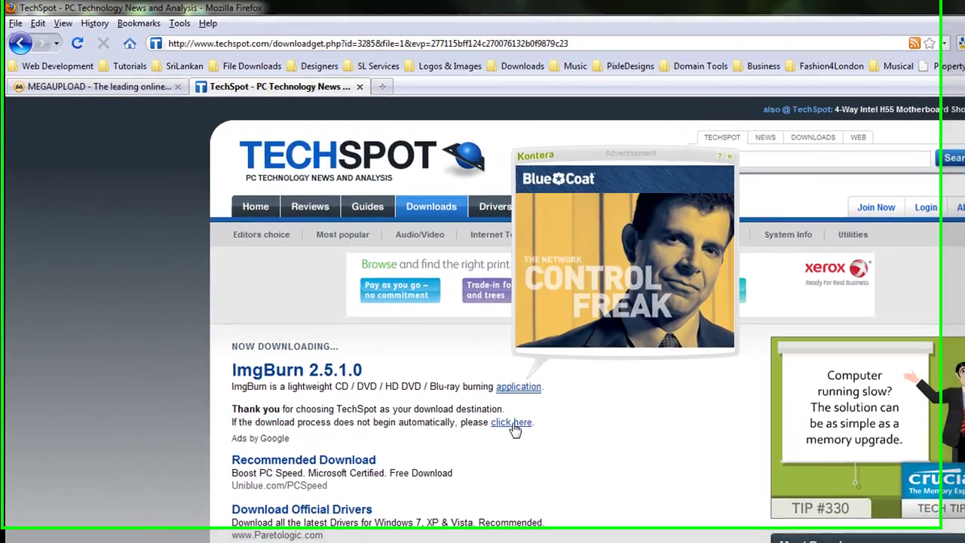
pyautogui.click(512, 425)
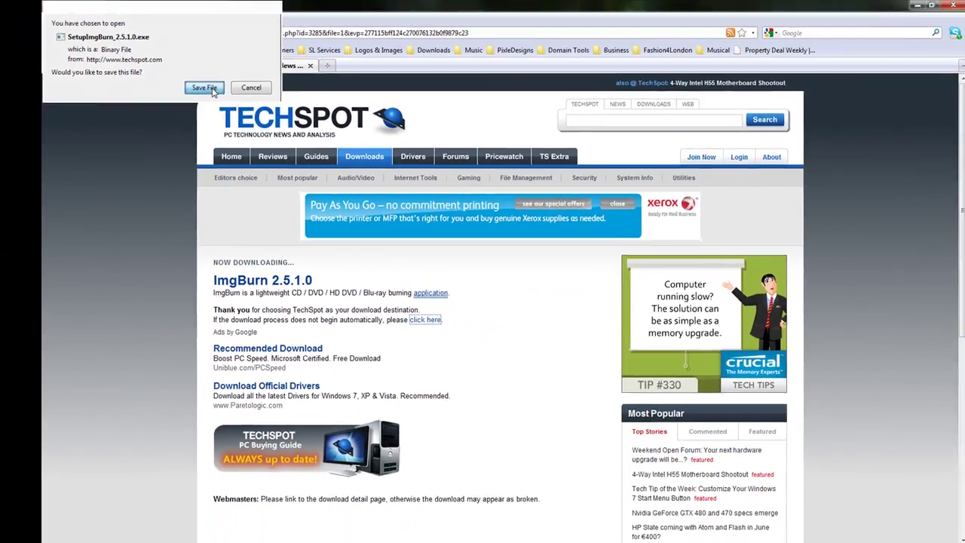
pyautogui.click(223, 119)
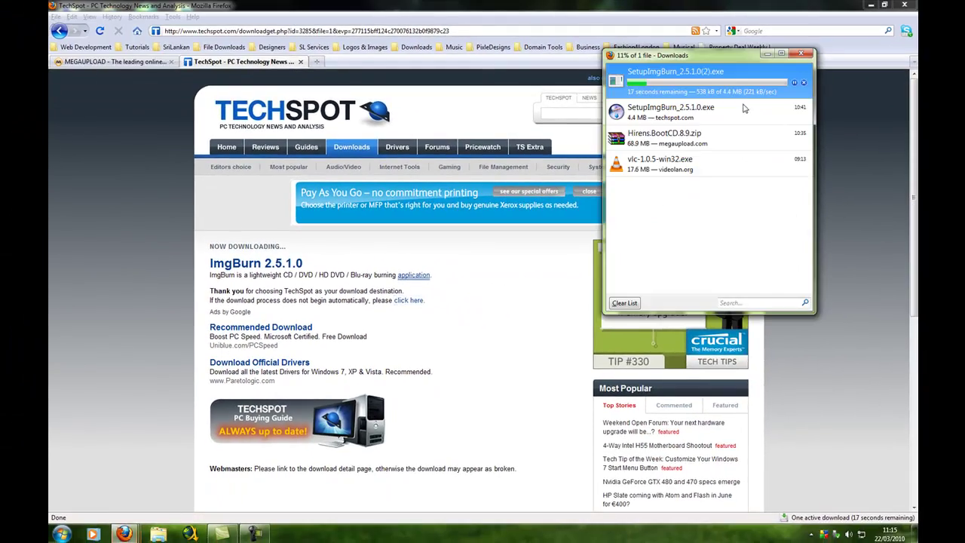
# Cancel the duplicate SetupImgBurn_2.5.1.0(2).exe download and select the original 4.4 MB installer
pyautogui.click(871, 4)
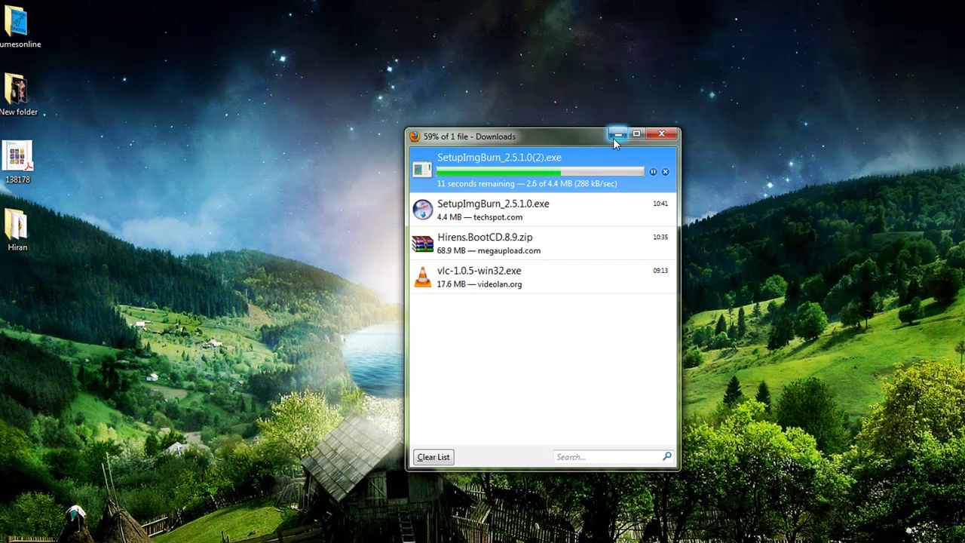
pyautogui.moveTo(546, 141); pyautogui.dragTo(550, 143)
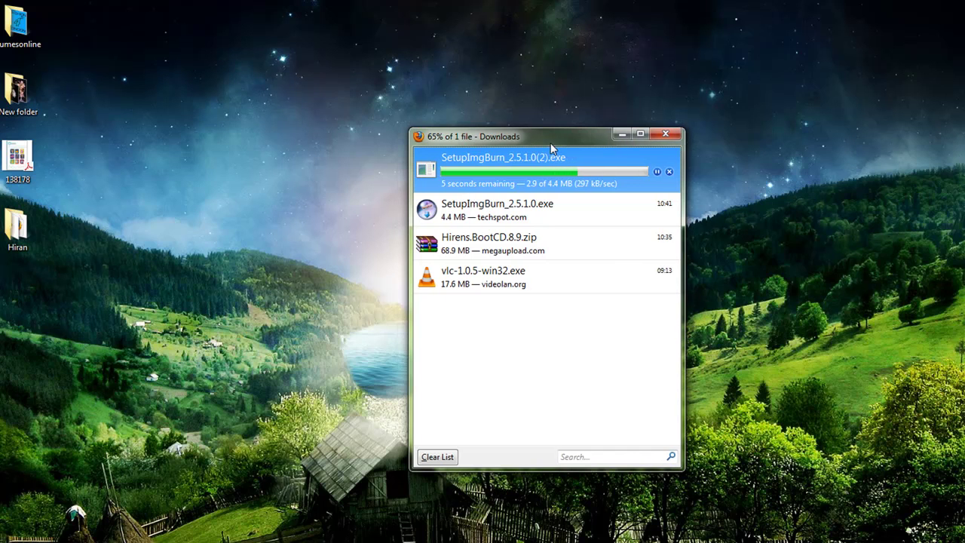
pyautogui.click(551, 218)
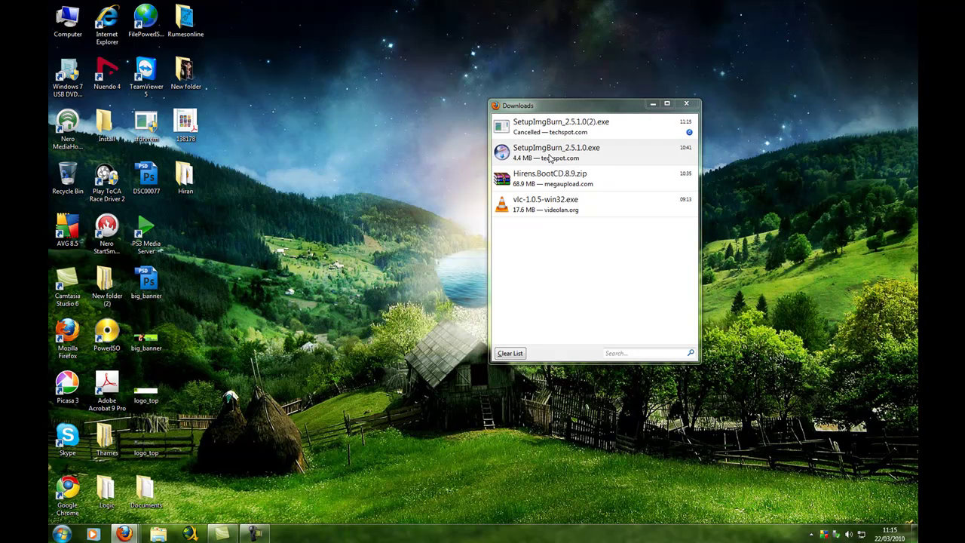
# Run SetupImgBurn_2.5.1.0.exe, accept the licence, and keep default components, C:\Program Files\ImgBurn and Start Menu folder
pyautogui.doubleClick(539, 278)
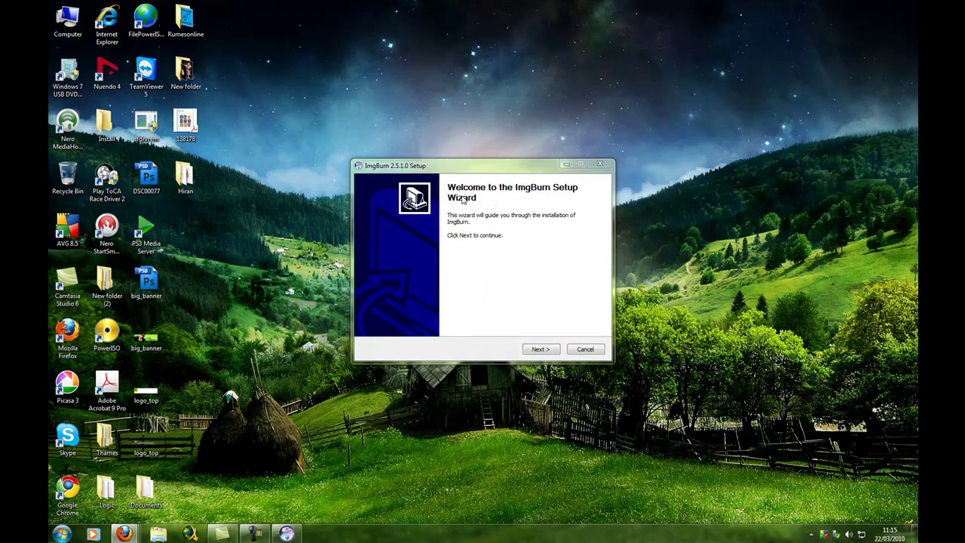
pyautogui.moveTo(427, 167); pyautogui.dragTo(423, 156)
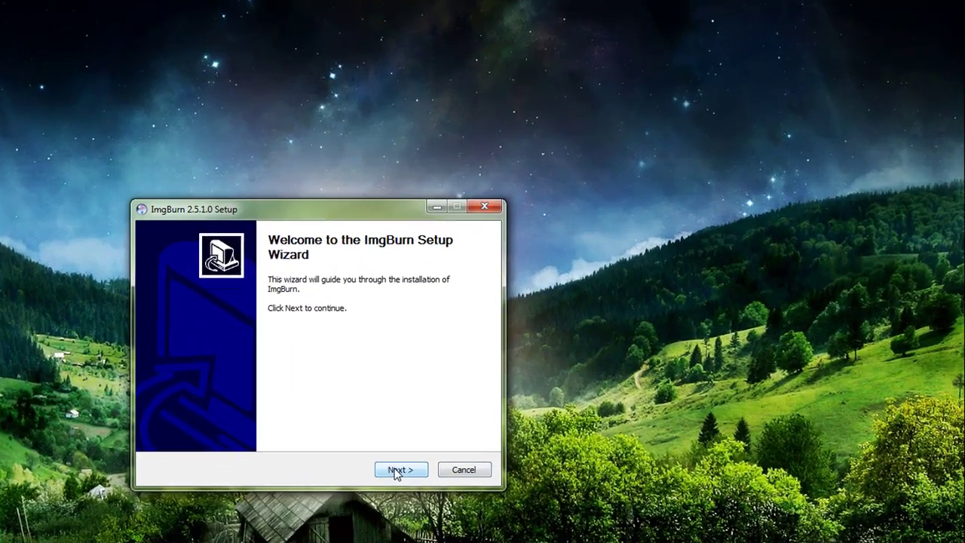
pyautogui.click(513, 332)
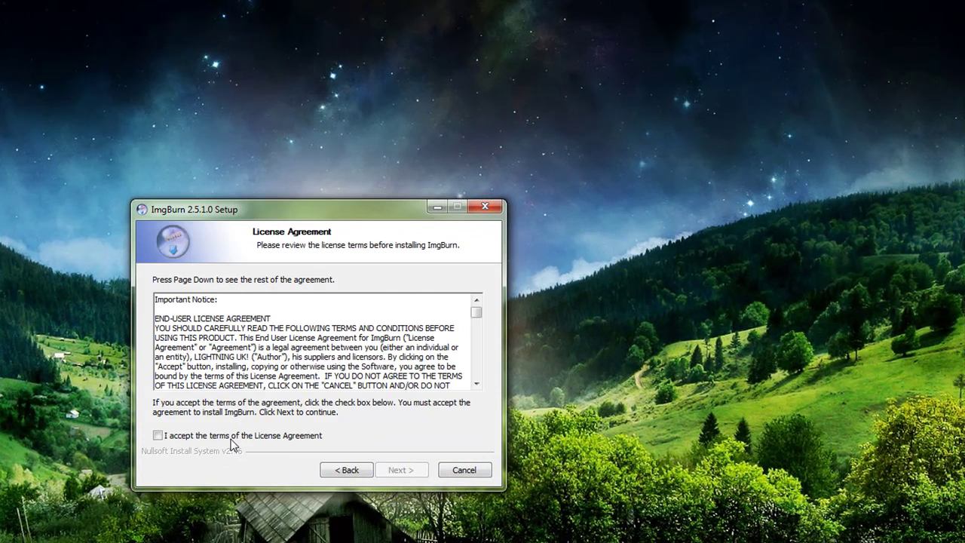
pyautogui.click(157, 435)
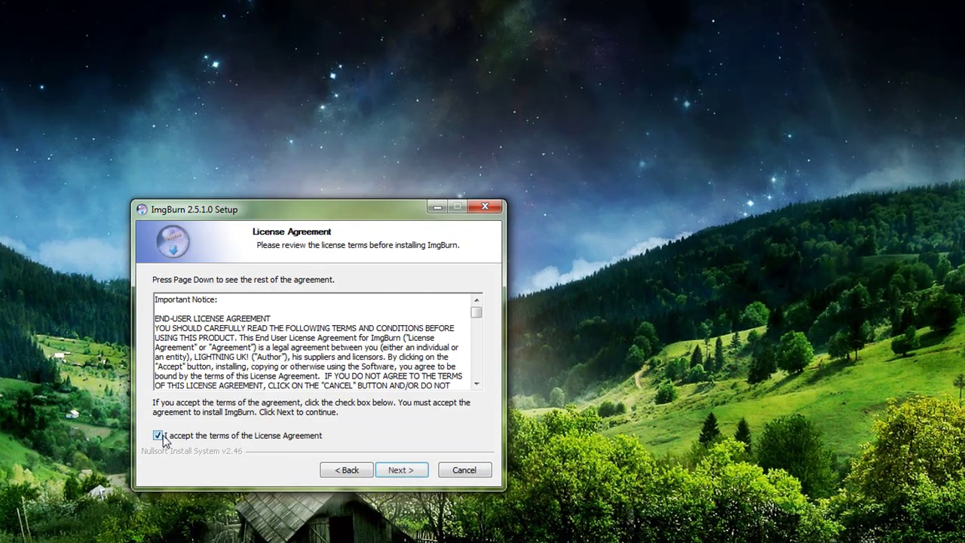
pyautogui.click(410, 472)
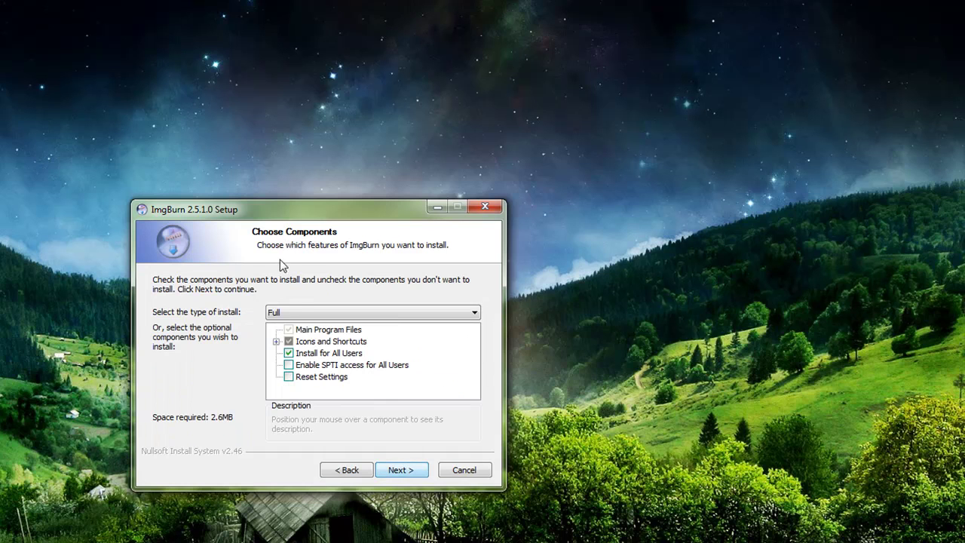
pyautogui.click(400, 472)
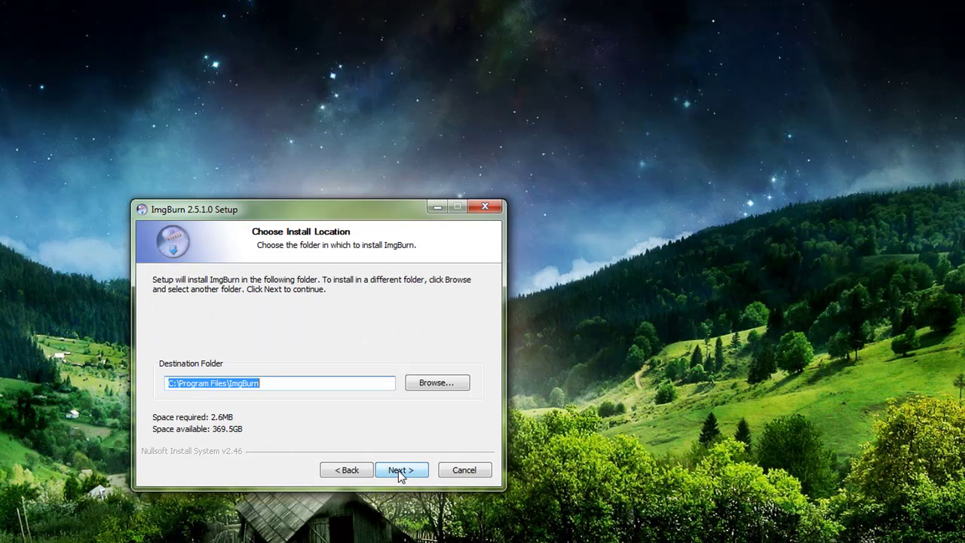
pyautogui.click(408, 471)
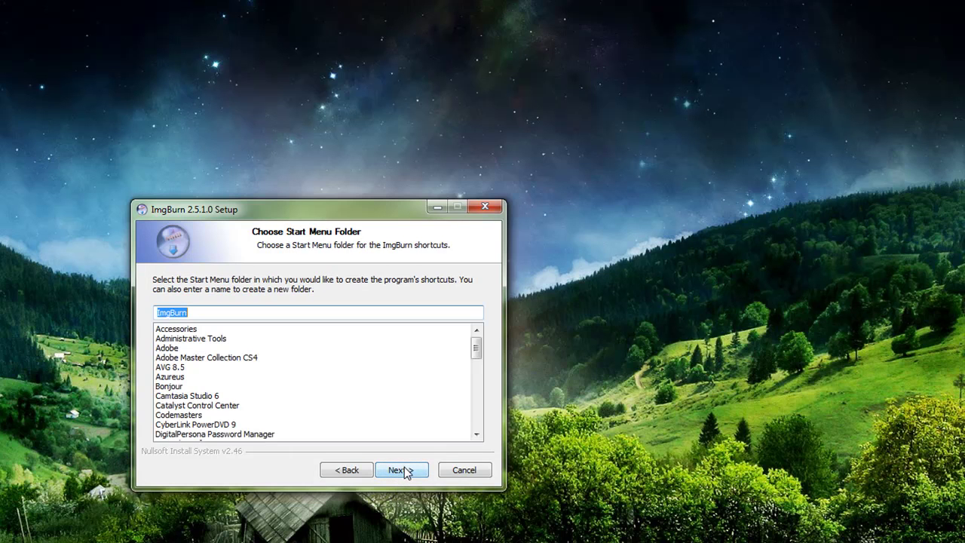
pyautogui.click(404, 470)
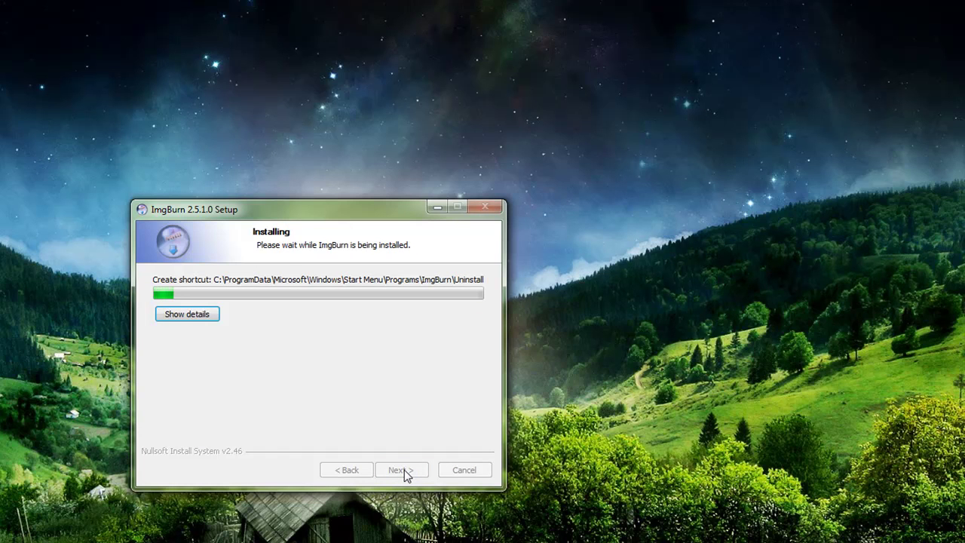
# Show installation details, decline periodic update checks, and minimize the ImgBurn website in Firefox
pyautogui.click(211, 320)
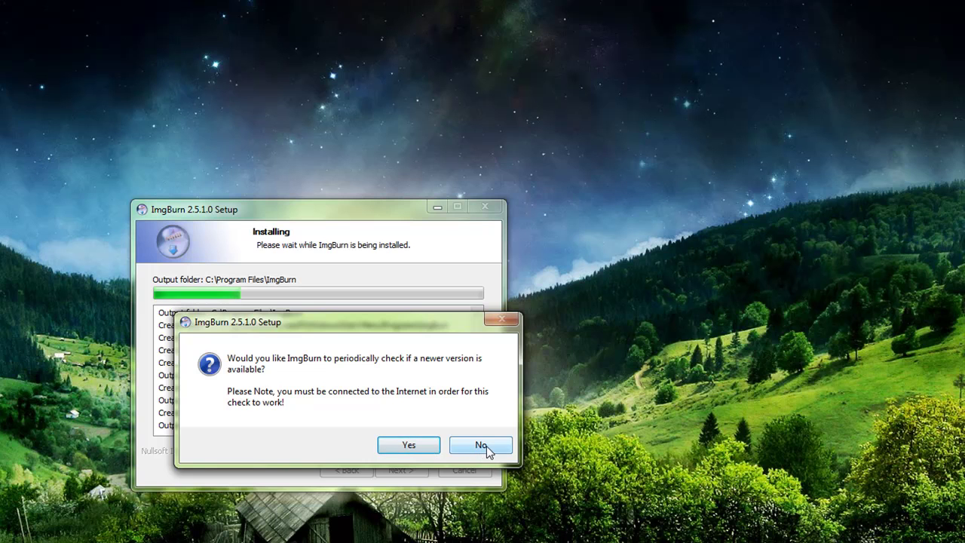
pyautogui.click(486, 445)
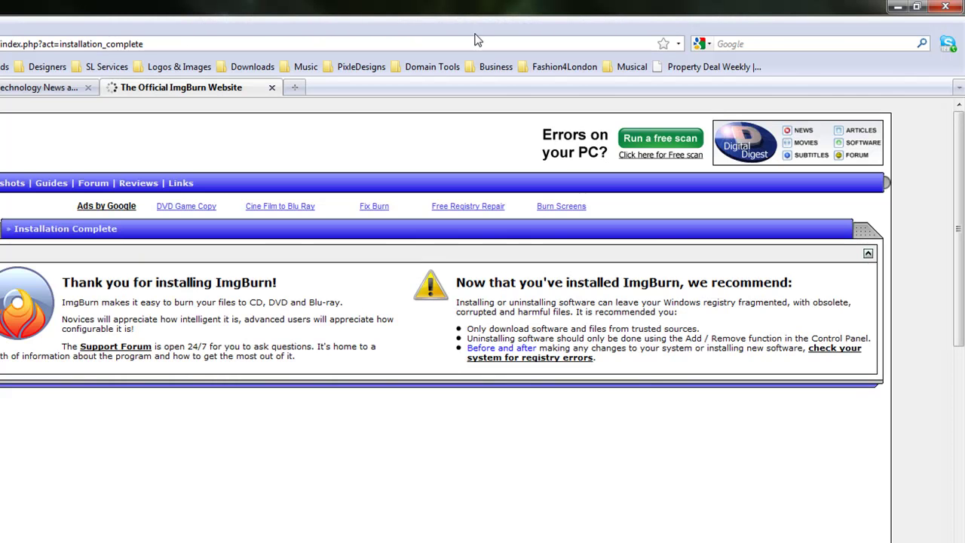
pyautogui.click(898, 9)
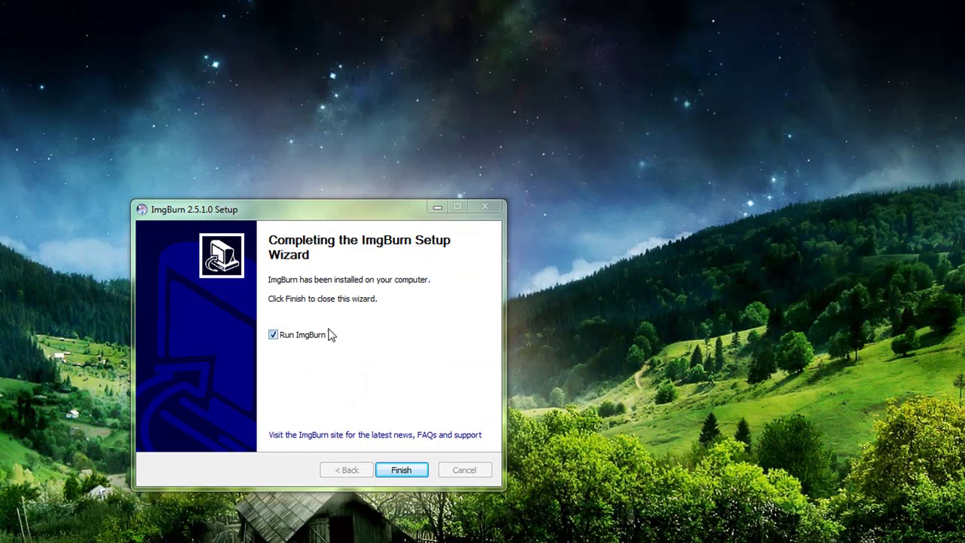
# Finish setup to launch ImgBurn, close its log window confirming Yes, and move the window down
pyautogui.click(400, 469)
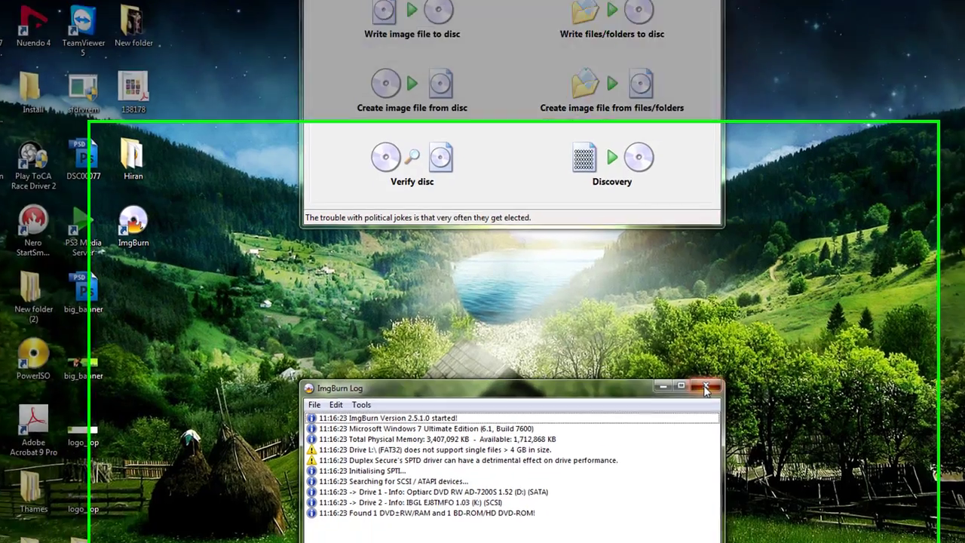
pyautogui.click(707, 419)
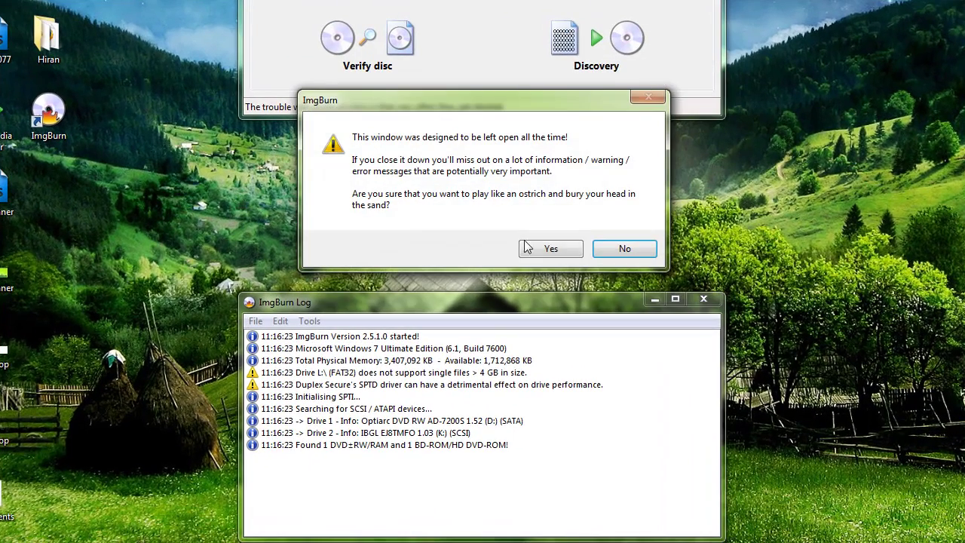
pyautogui.click(554, 250)
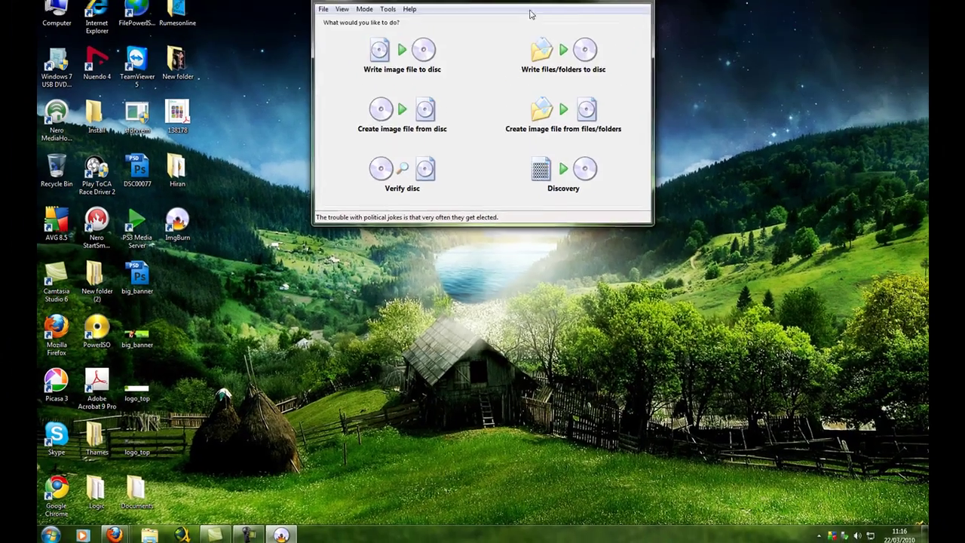
pyautogui.moveTo(530, 13)
pyautogui.mouseDown()
pyautogui.moveTo(583, 112)
pyautogui.moveTo(586, 150)
pyautogui.mouseUp()
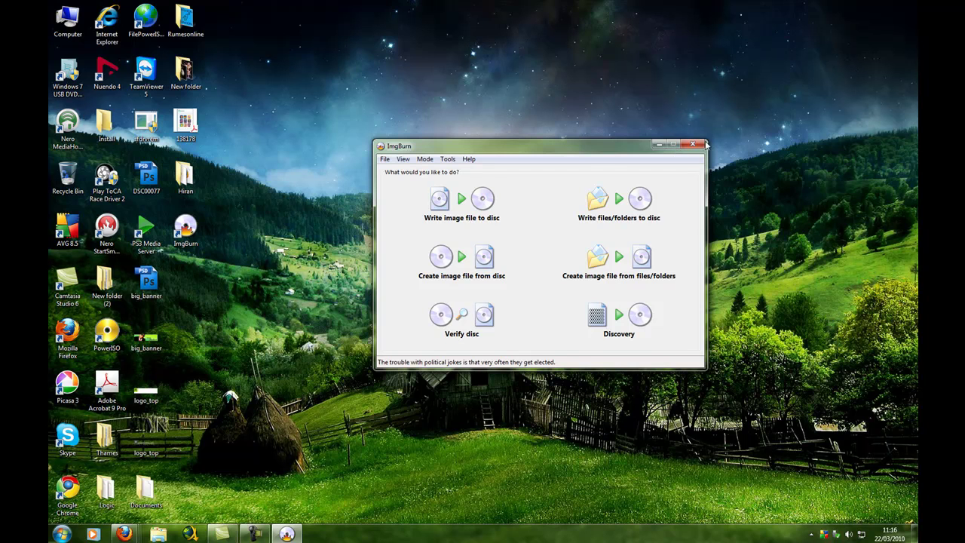
# Minimize ImgBurn and make a new desktop folder, naming it 'Hiren'
pyautogui.click(658, 145)
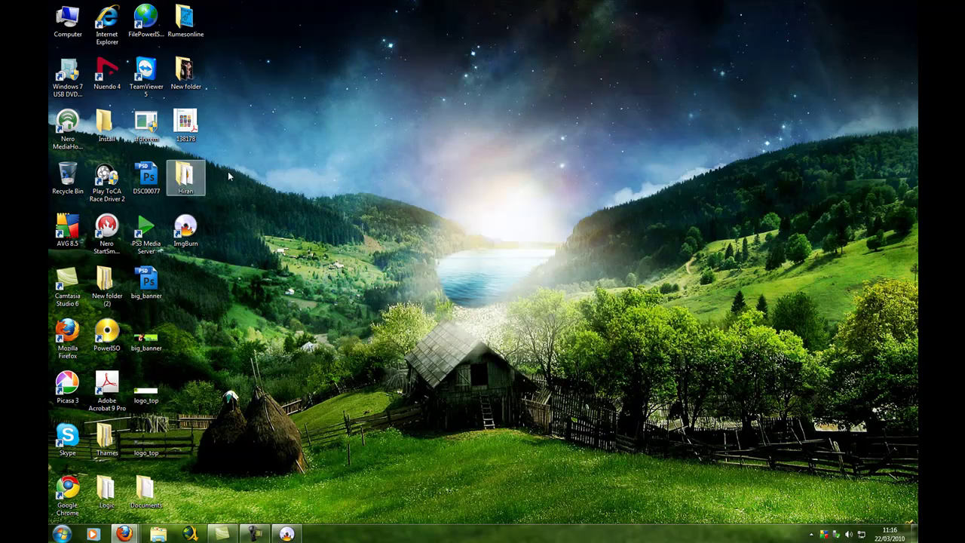
pyautogui.rightClick(356, 167)
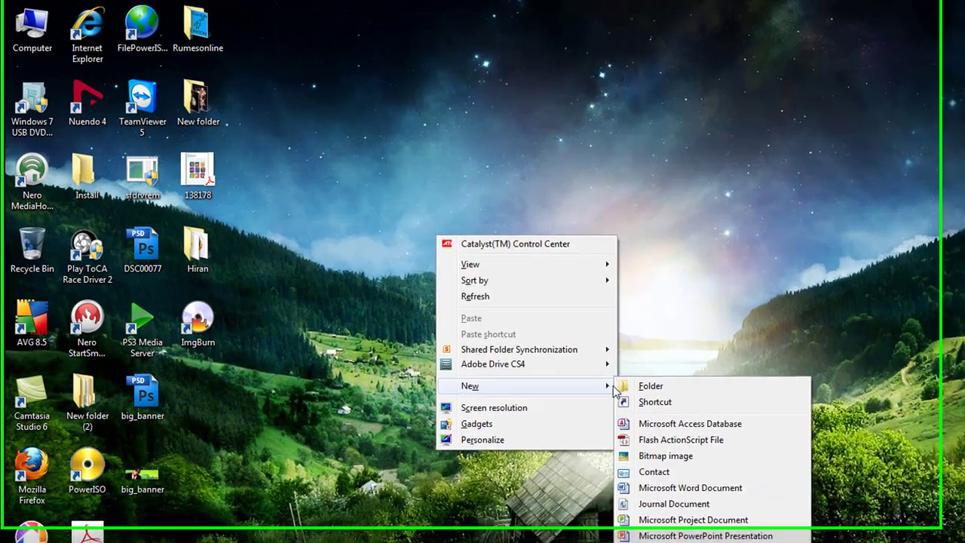
pyautogui.moveTo(422, 297)
pyautogui.click(514, 276)
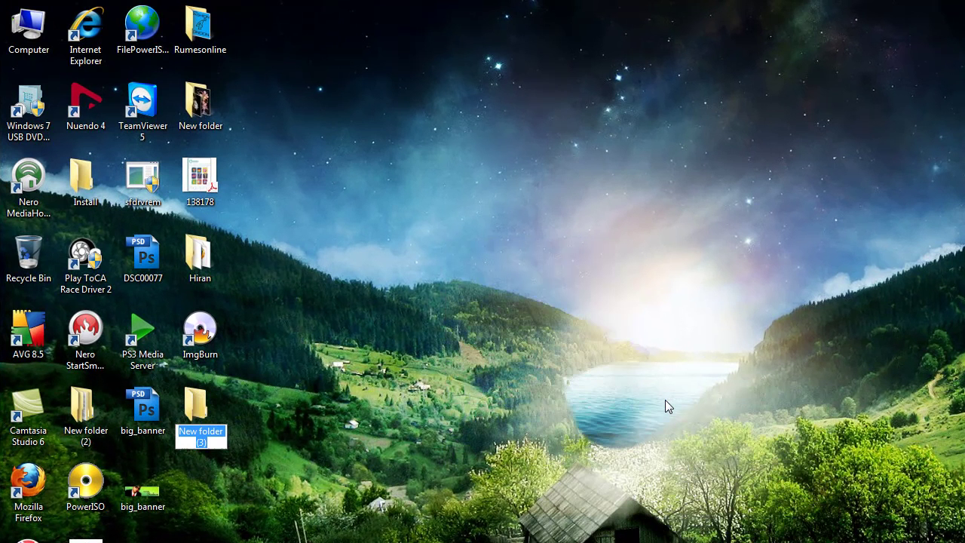
pyautogui.write('H')
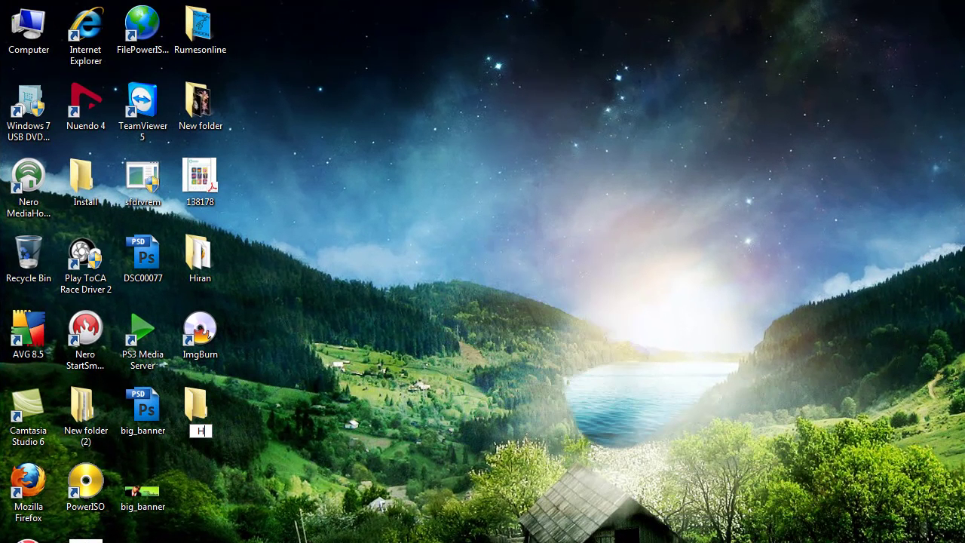
pyautogui.write('ira')
pyautogui.press('BackSpace')
pyautogui.write('e')
pyautogui.write('n')
pyautogui.click(475, 318)
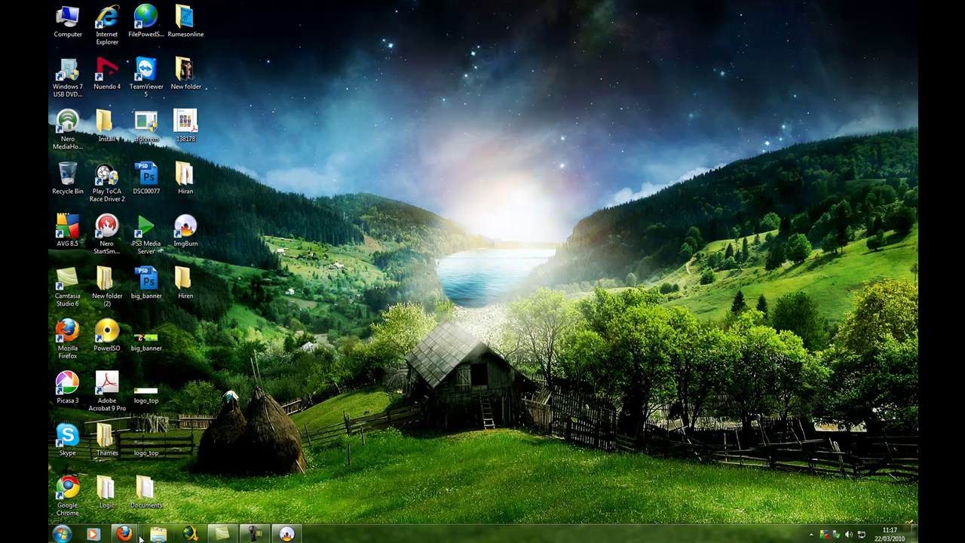
# Open Hirens.BootCD.8.9.zip from Firefox Downloads in WinRAR and dismiss the licence reminder
pyautogui.moveTo(124, 534)
pyautogui.click(329, 469)
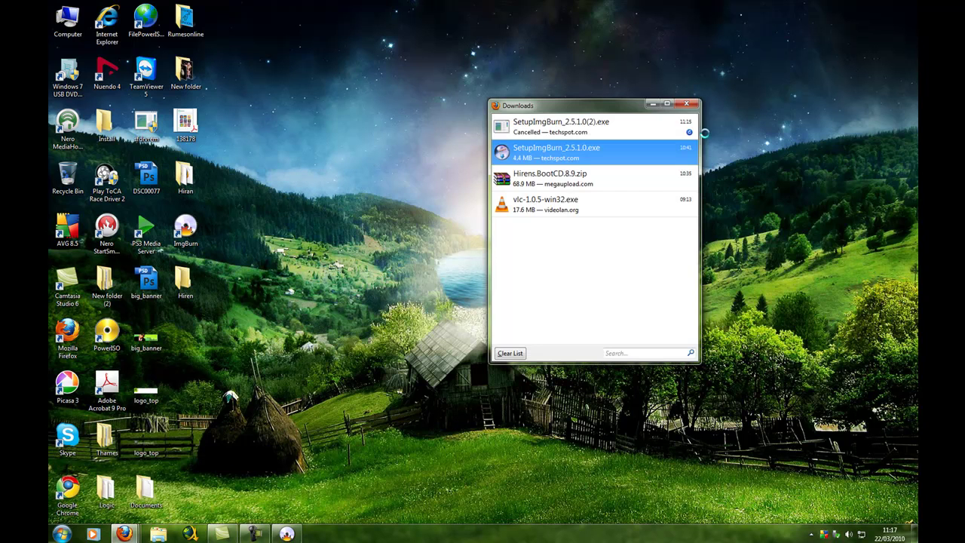
pyautogui.doubleClick(589, 181)
pyautogui.click(653, 104)
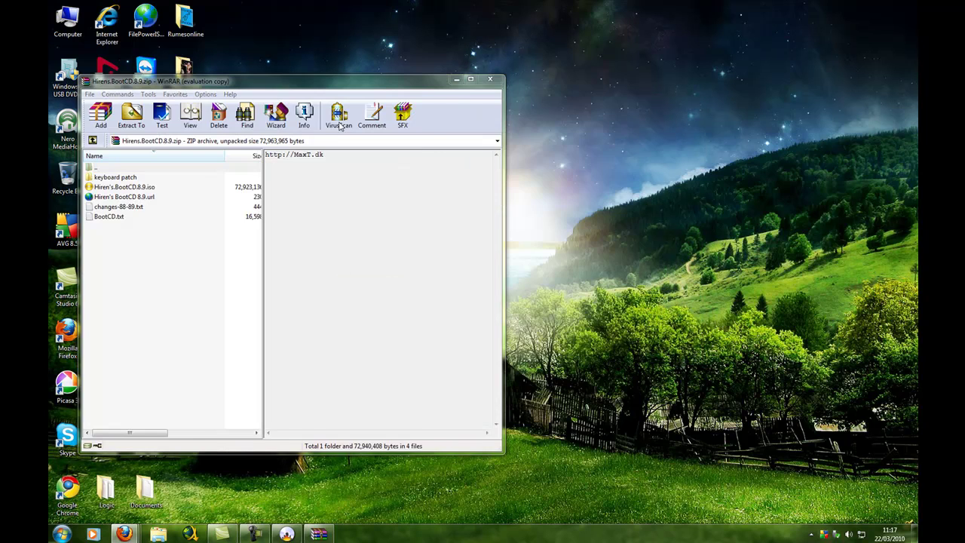
pyautogui.moveTo(333, 84); pyautogui.dragTo(449, 89)
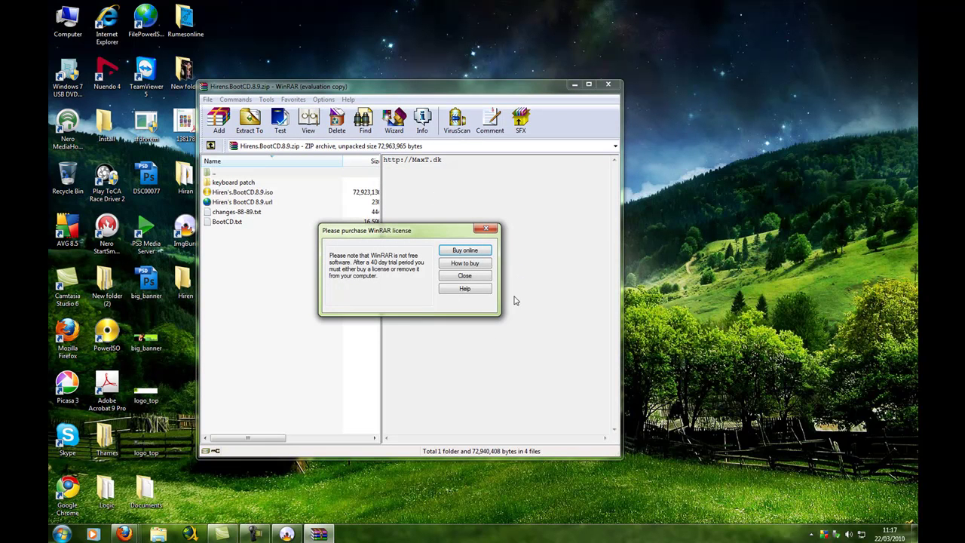
pyautogui.click(463, 277)
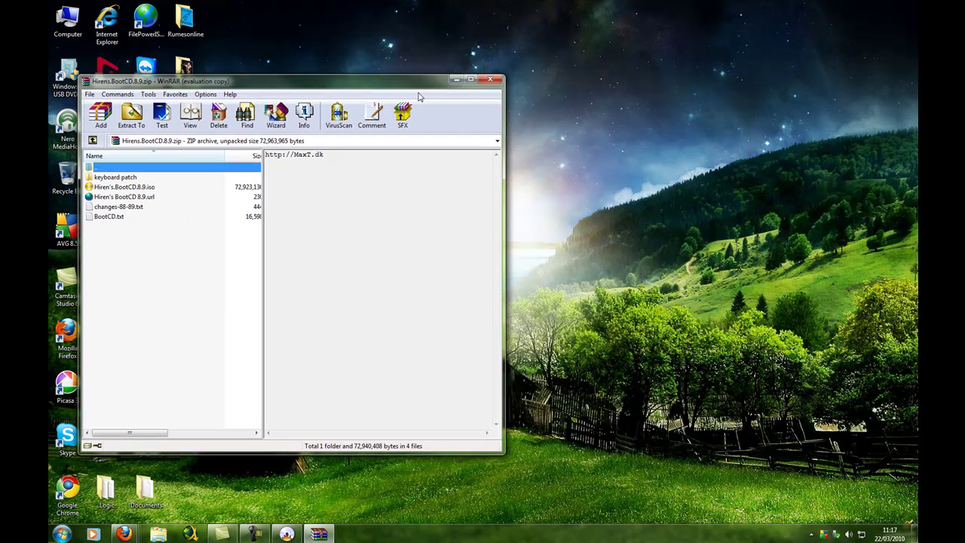
# Reposition the WinRAR window to uncover desktop icons and bring up the Extract To settings
pyautogui.moveTo(302, 81); pyautogui.dragTo(602, 62)
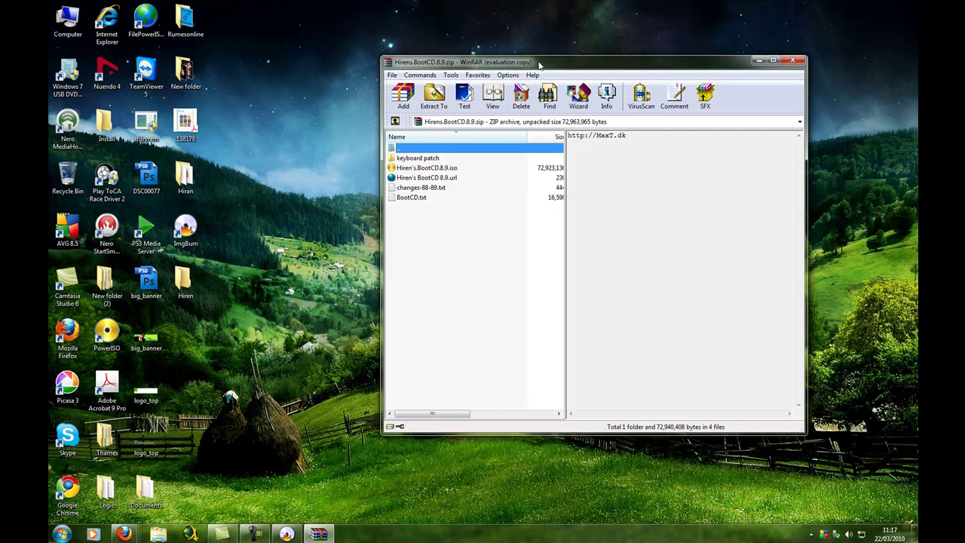
pyautogui.moveTo(539, 66); pyautogui.dragTo(543, 43)
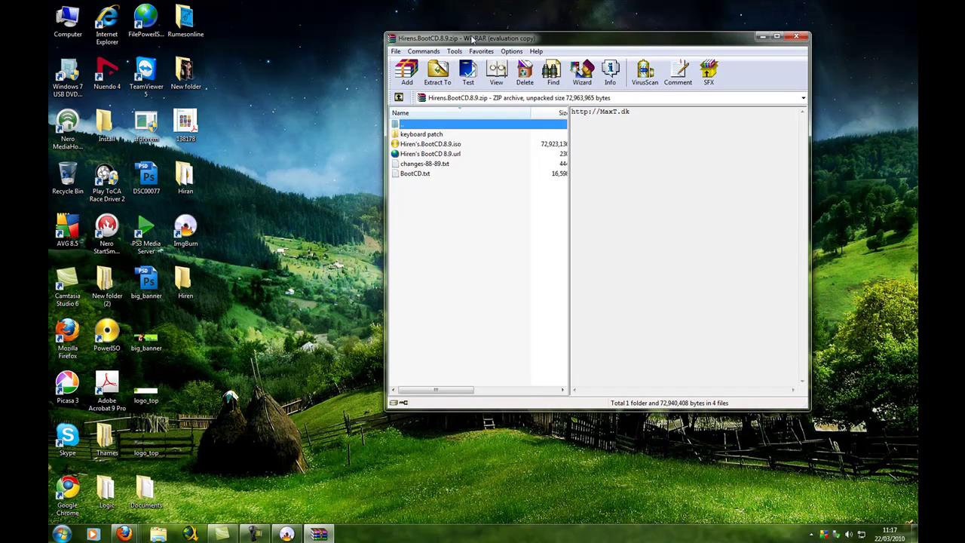
pyautogui.moveTo(468, 41)
pyautogui.mouseDown()
pyautogui.moveTo(438, 74)
pyautogui.moveTo(460, 58)
pyautogui.mouseUp()
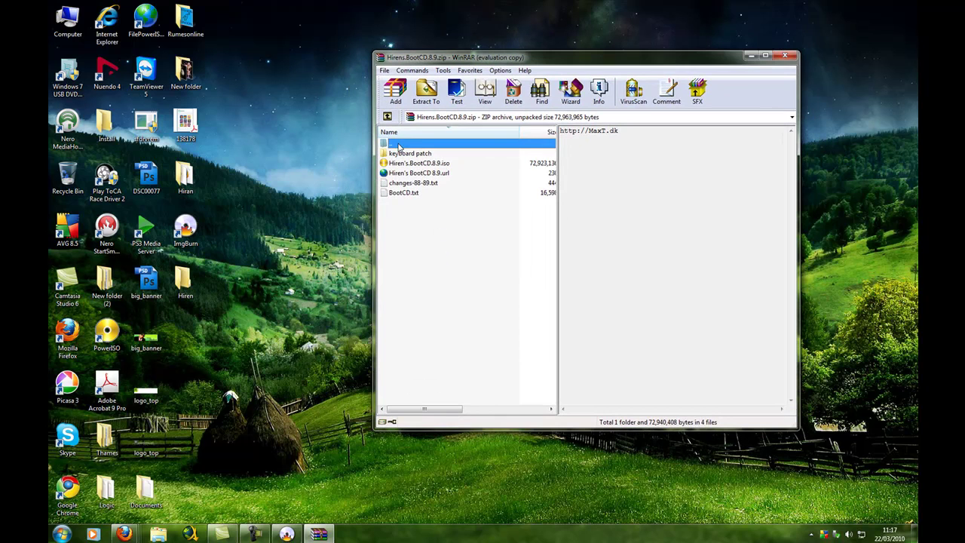
pyautogui.click(426, 91)
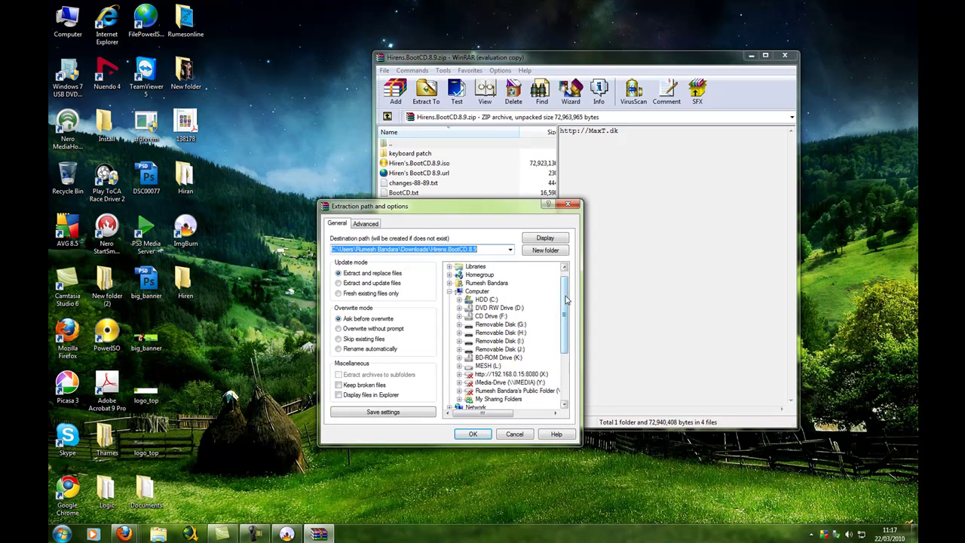
# Choose the desktop Hiren folder as destination, extract the archive, and close WinRAR
pyautogui.moveTo(566, 300); pyautogui.dragTo(566, 349)
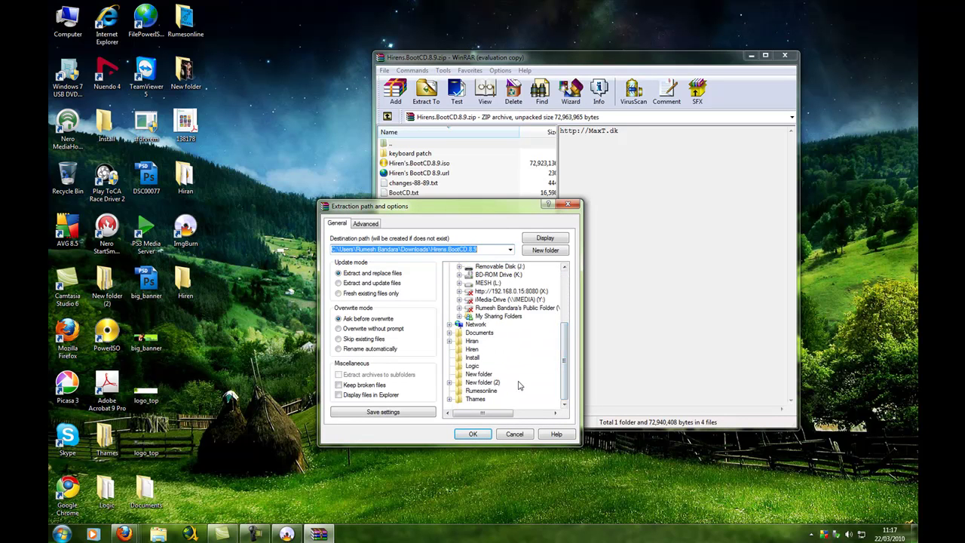
pyautogui.click(472, 349)
pyautogui.click(474, 434)
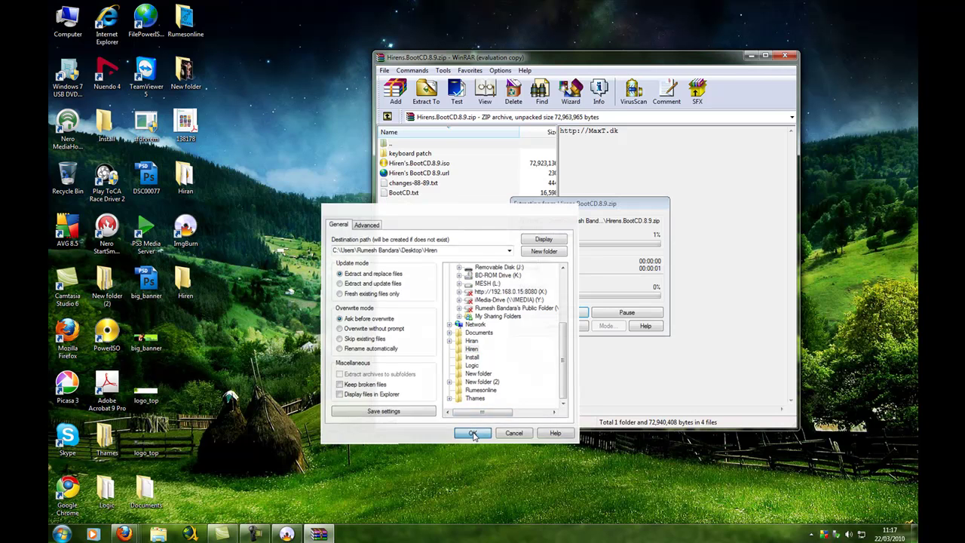
pyautogui.click(786, 57)
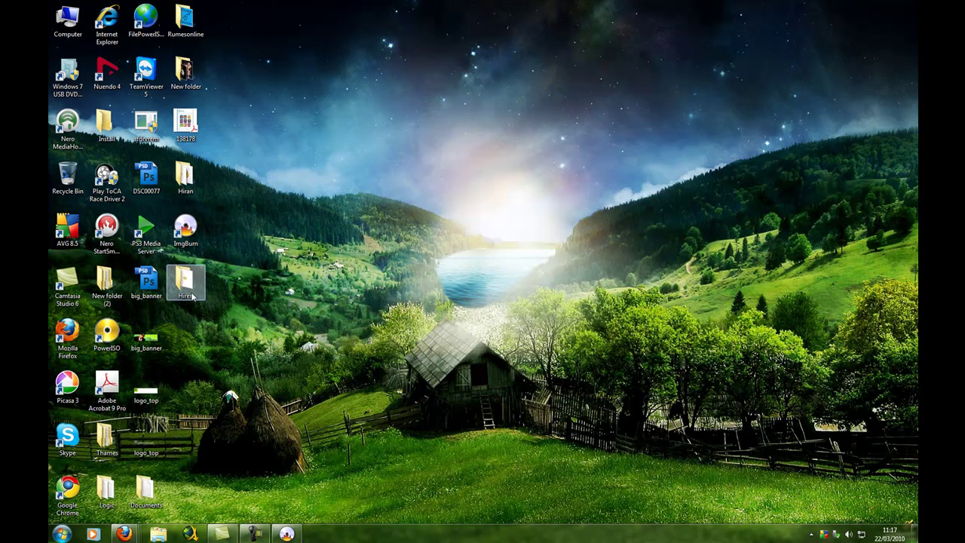
# Reopen the ImgBurn main window and shift it slightly left on screen
pyautogui.doubleClick(186, 230)
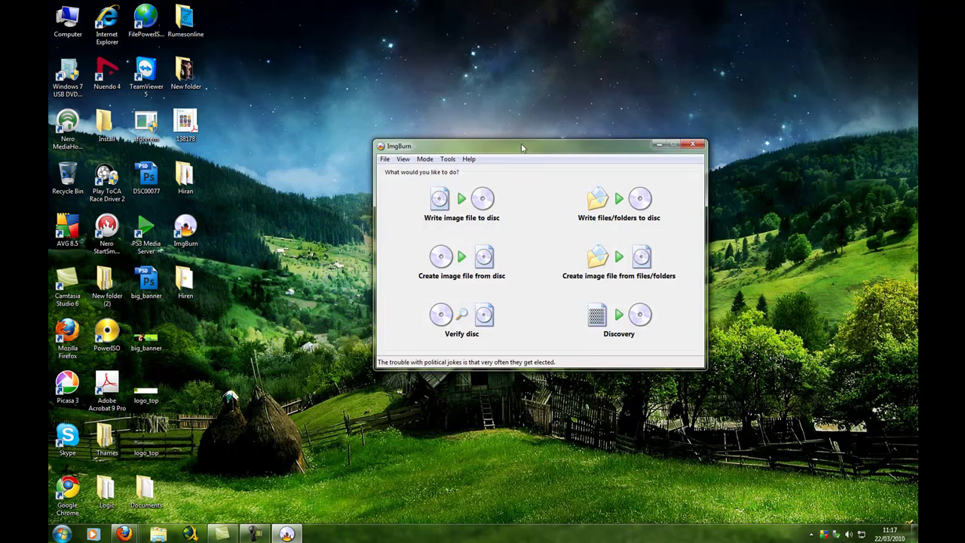
pyautogui.moveTo(522, 146); pyautogui.dragTo(465, 153)
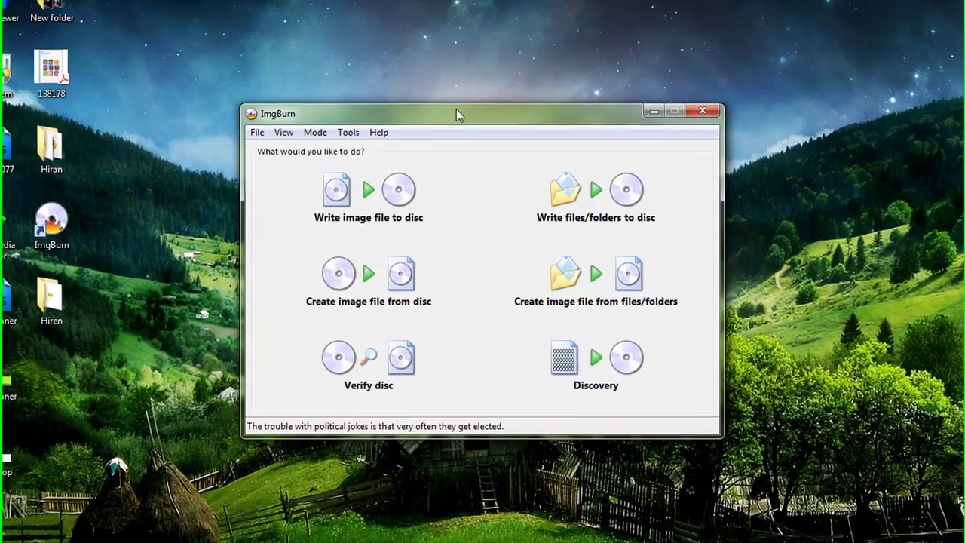
# Start ImgBurn's Write image file to disc mode, keeping the Optiarc DVD RW drive as destination
pyautogui.click(392, 211)
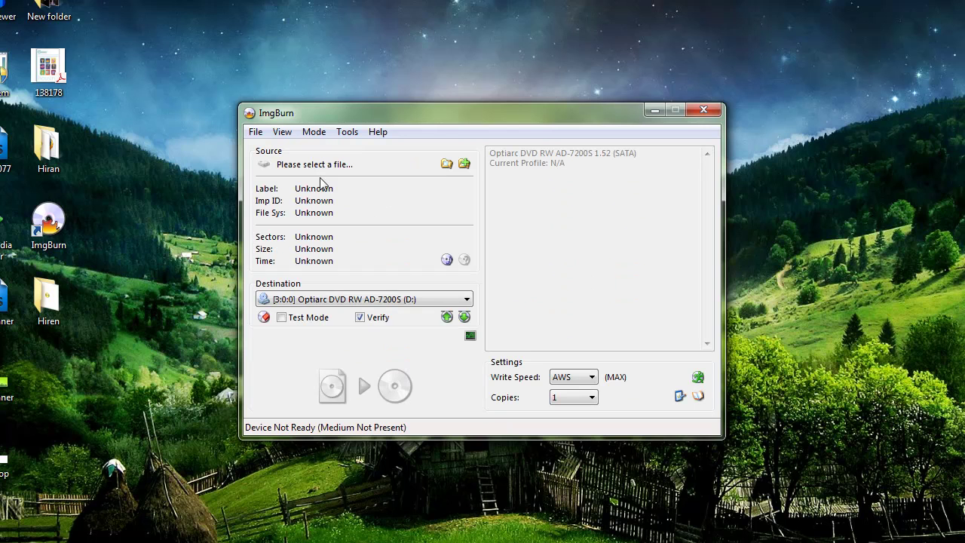
pyautogui.click(376, 300)
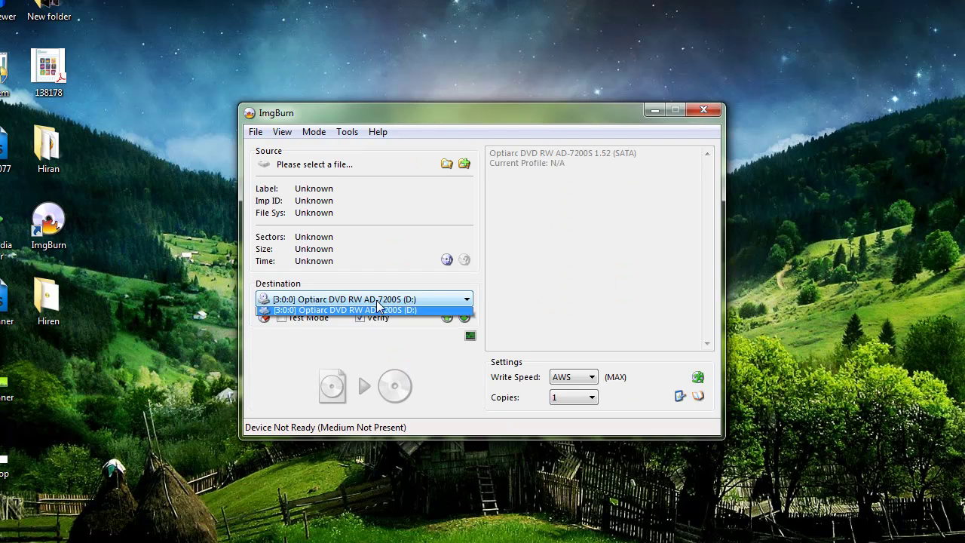
pyautogui.click(377, 302)
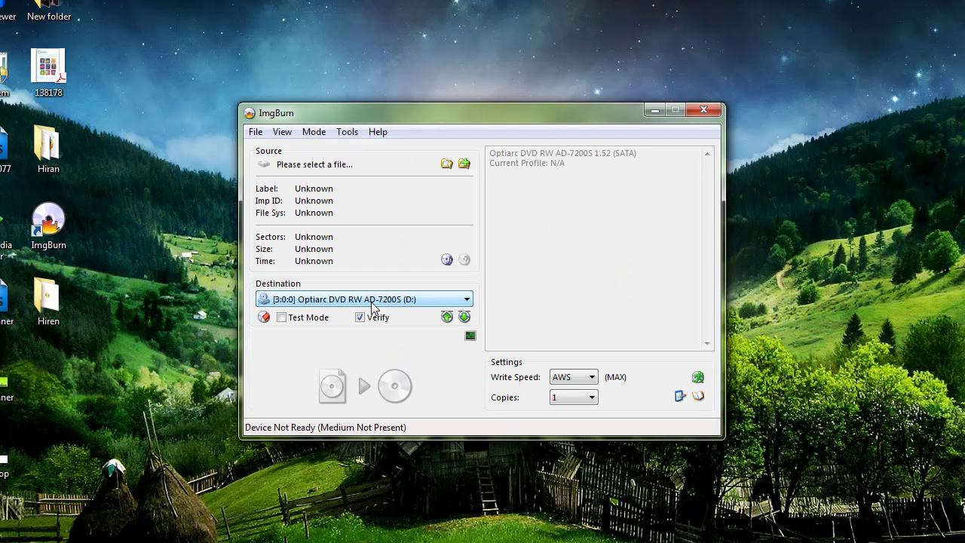